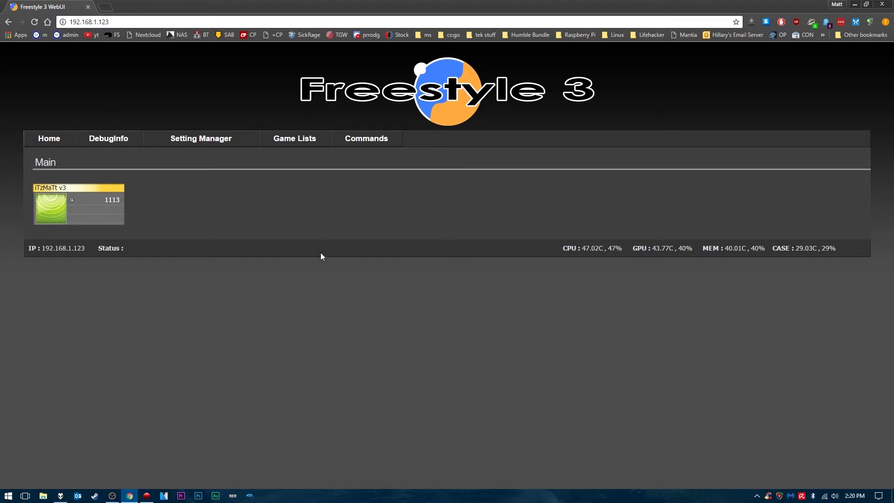
Step: Minimize Chrome to show the Hauppauge Capture preview of Freestyle 3's Library dashboard
{"action": "left_click", "coordinate": [130, 496]}
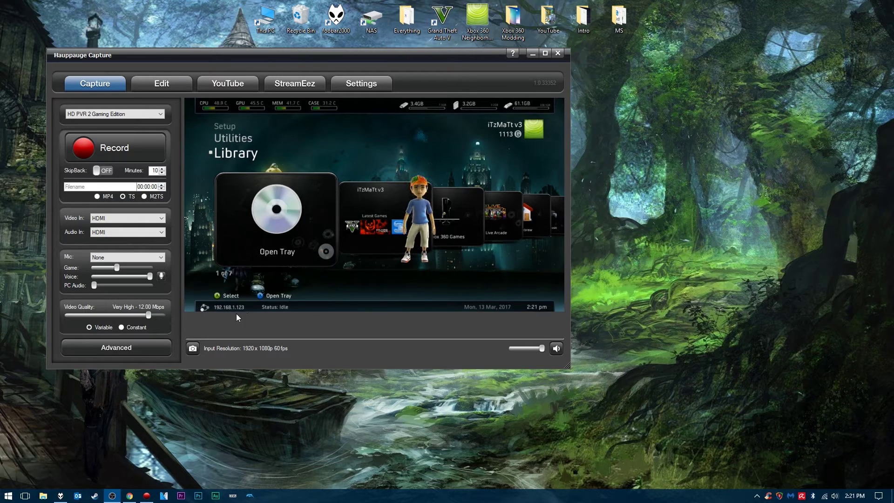
Step: Bring Chrome back to the WebUI Main page showing console temperatures and usage
{"action": "left_click", "coordinate": [129, 495]}
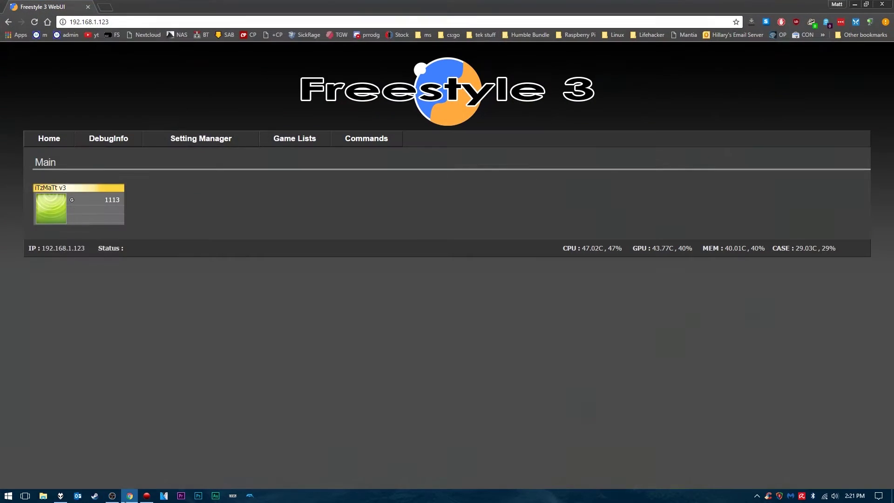
{"action": "left_click", "coordinate": [119, 21]}
{"action": "left_click", "coordinate": [120, 22]}
{"action": "left_click", "coordinate": [105, 6]}
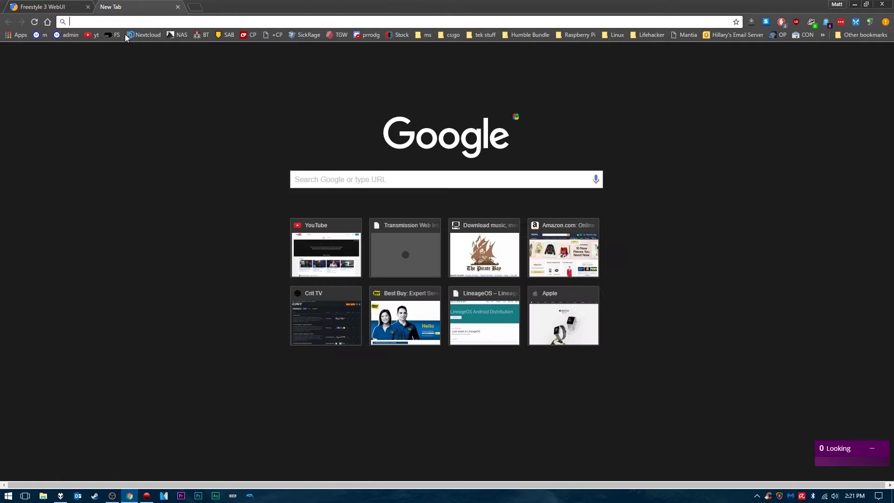
{"action": "right_click", "coordinate": [125, 19]}
{"action": "left_click", "coordinate": [140, 62]}
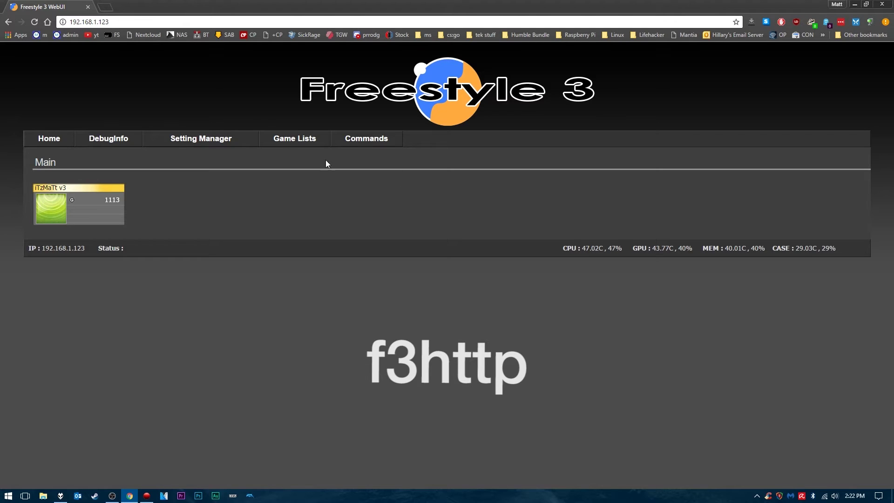
Step: Paste f3http over the 192.168.1.123 address, then bring up the Hauppauge capture feed
{"action": "left_click", "coordinate": [148, 22]}
{"action": "right_click", "coordinate": [148, 22]}
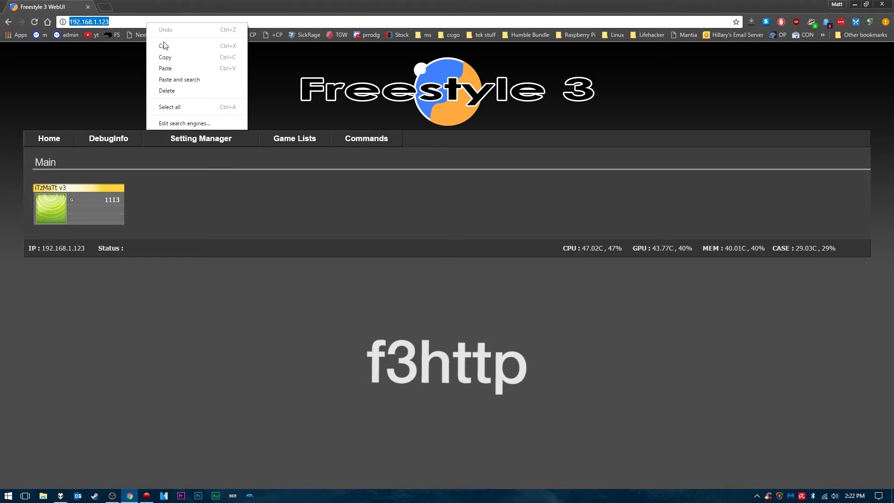
{"action": "left_click", "coordinate": [168, 69]}
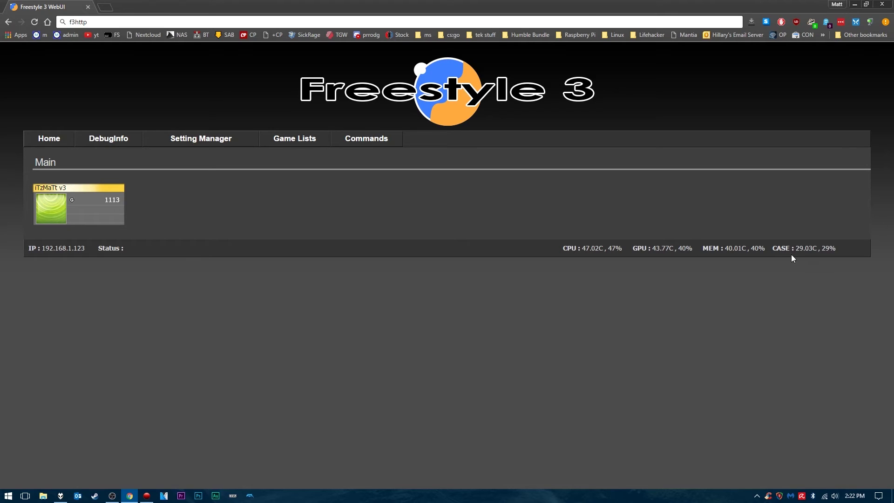
{"action": "left_click", "coordinate": [147, 496]}
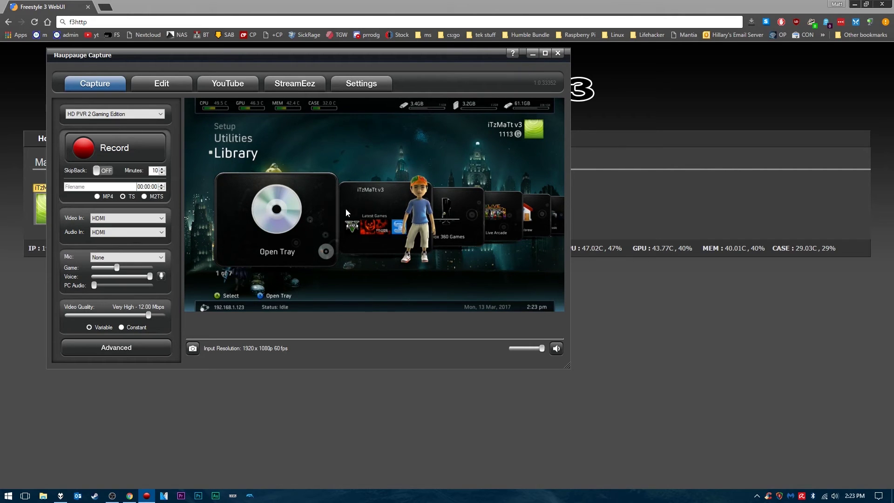
Step: Return to the web page and review the game scan paths under Setting Manager
{"action": "left_click", "coordinate": [532, 55]}
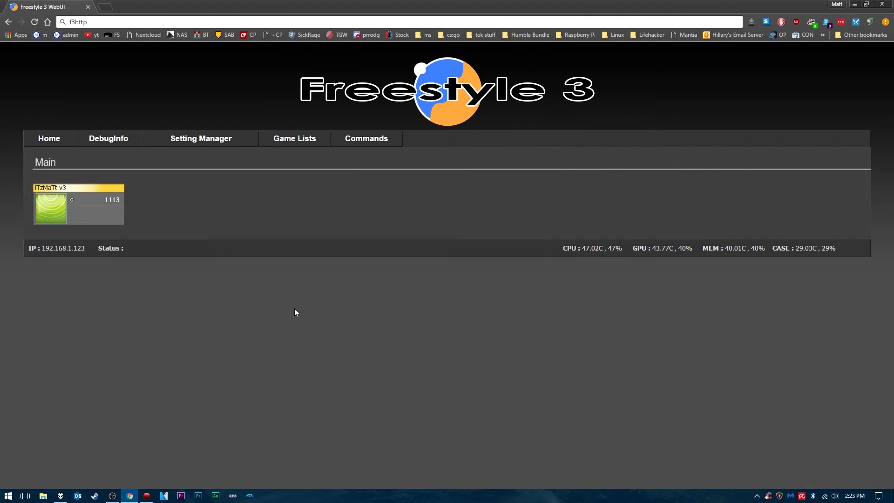
{"action": "mouse_move", "coordinate": [124, 138]}
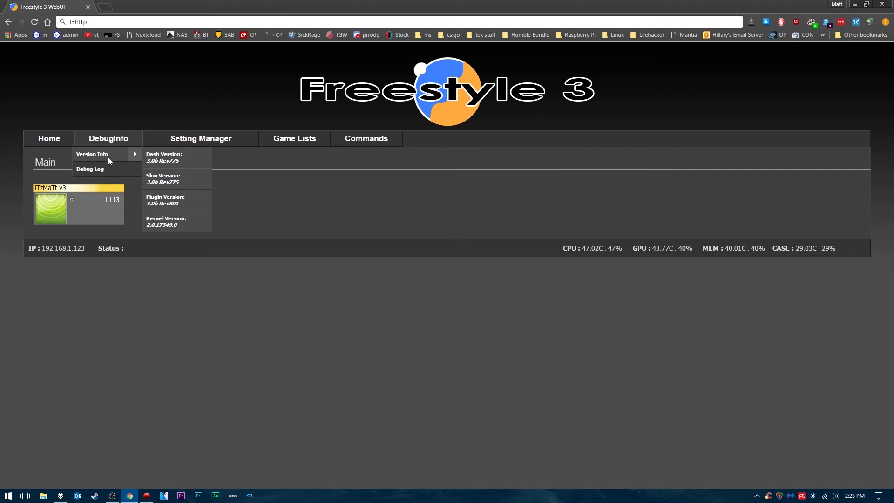
{"action": "mouse_move", "coordinate": [109, 156]}
{"action": "mouse_move", "coordinate": [177, 137]}
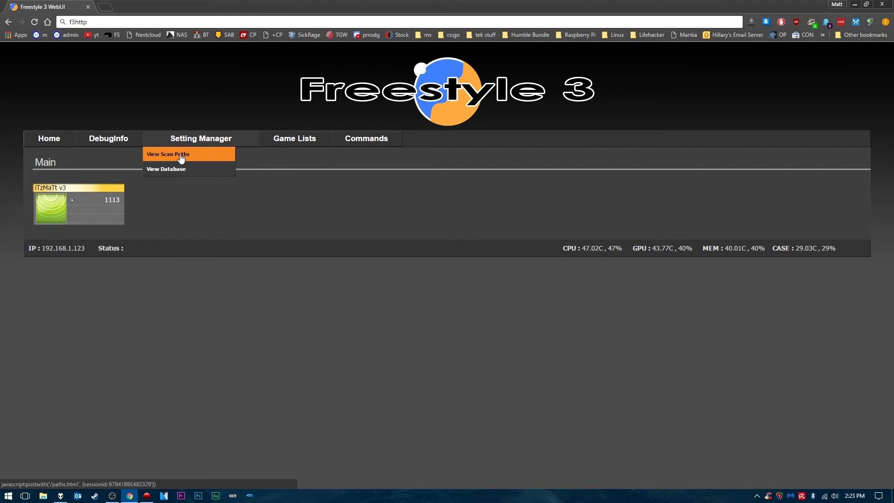
{"action": "left_click", "coordinate": [181, 159]}
{"action": "scroll", "coordinate": [180, 205], "scroll_direction": "down", "scroll_amount": 3}
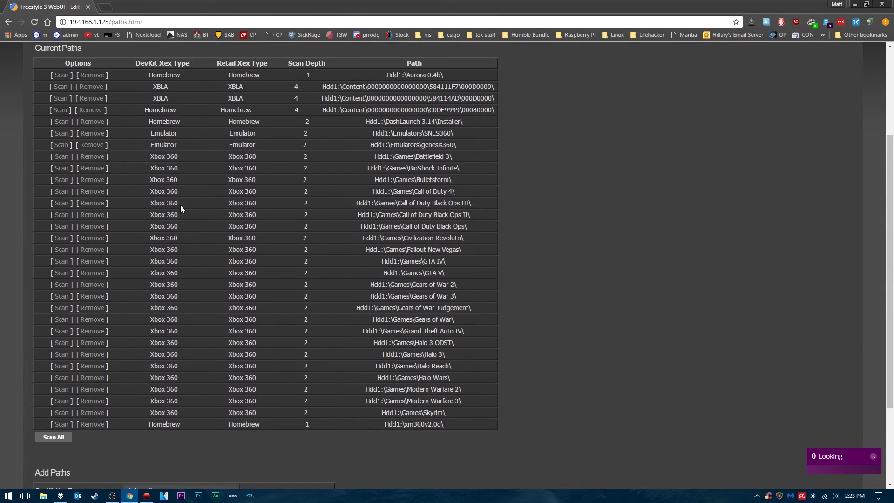
{"action": "scroll", "coordinate": [180, 349], "scroll_direction": "down", "scroll_amount": 3}
{"action": "scroll", "coordinate": [184, 343], "scroll_direction": "up", "scroll_amount": 5}
Step: View the database structure, then open the Xbox 360 Games list
{"action": "mouse_move", "coordinate": [169, 102]}
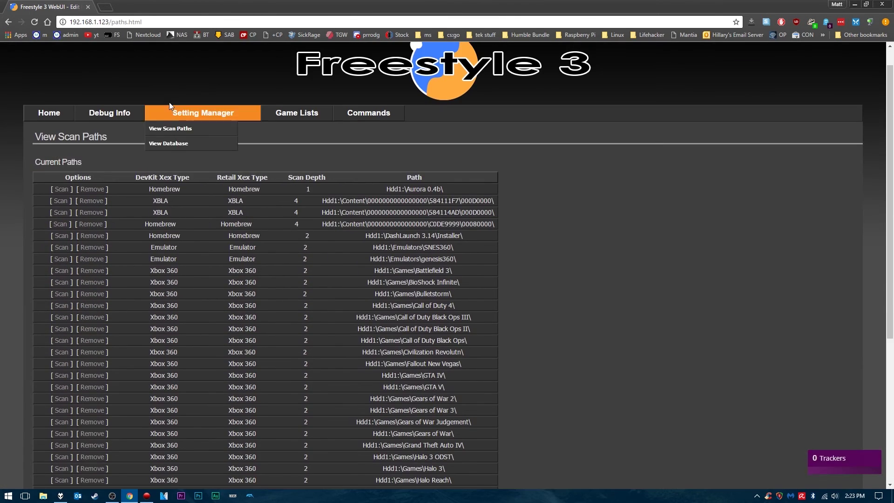
{"action": "left_click", "coordinate": [176, 143]}
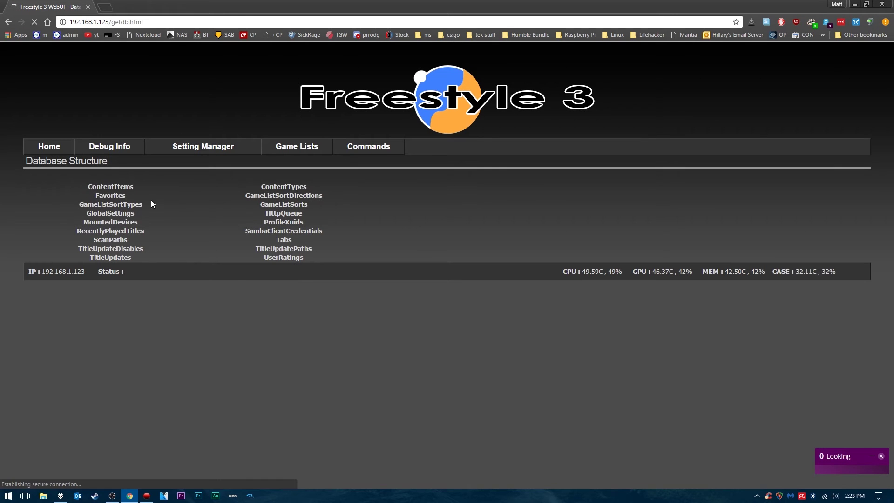
{"action": "mouse_move", "coordinate": [291, 145]}
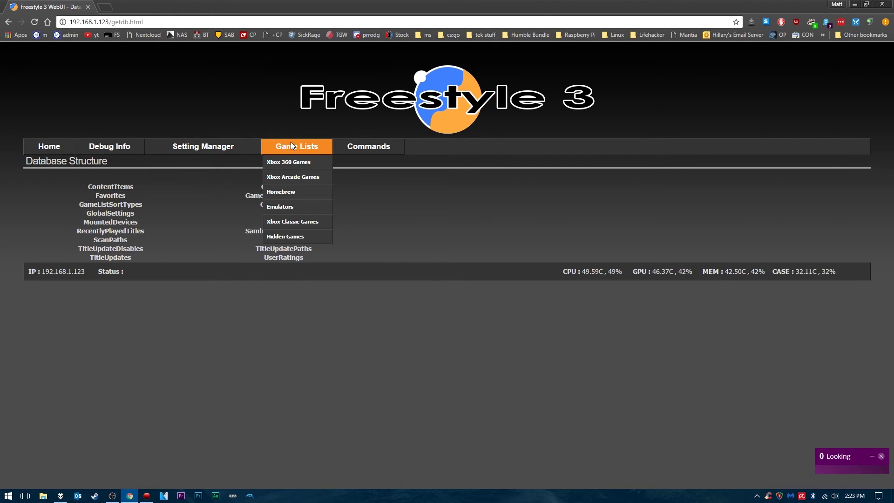
{"action": "left_click", "coordinate": [289, 162]}
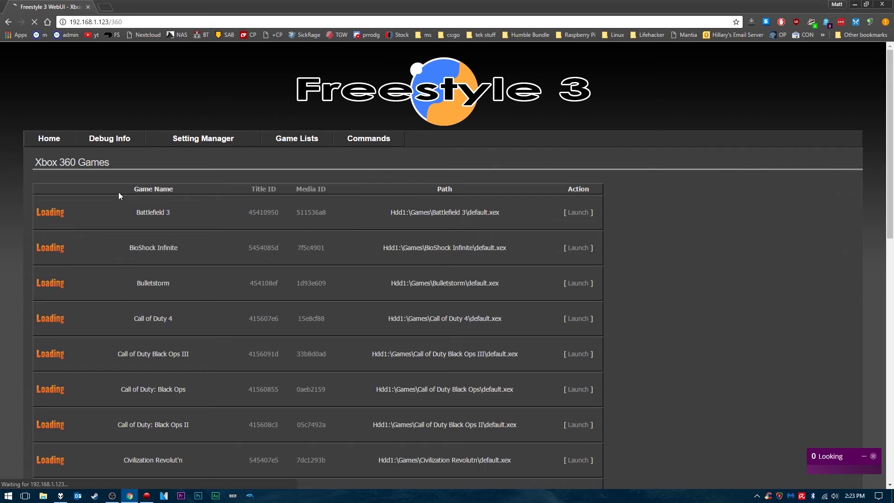
Step: Launch Gears of War from the Xbox 360 Games list
{"action": "mouse_move", "coordinate": [294, 142]}
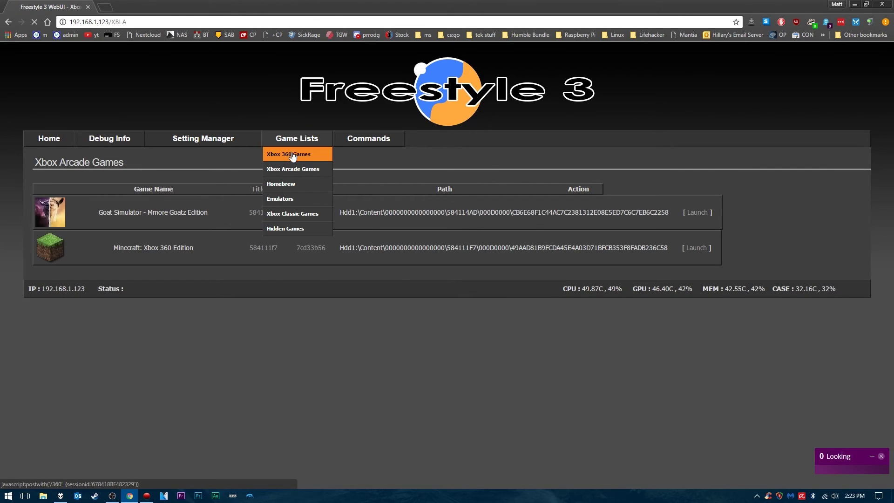
{"action": "left_click", "coordinate": [292, 157]}
{"action": "scroll", "coordinate": [262, 205], "scroll_direction": "down", "scroll_amount": 3}
{"action": "scroll", "coordinate": [261, 206], "scroll_direction": "down", "scroll_amount": 4}
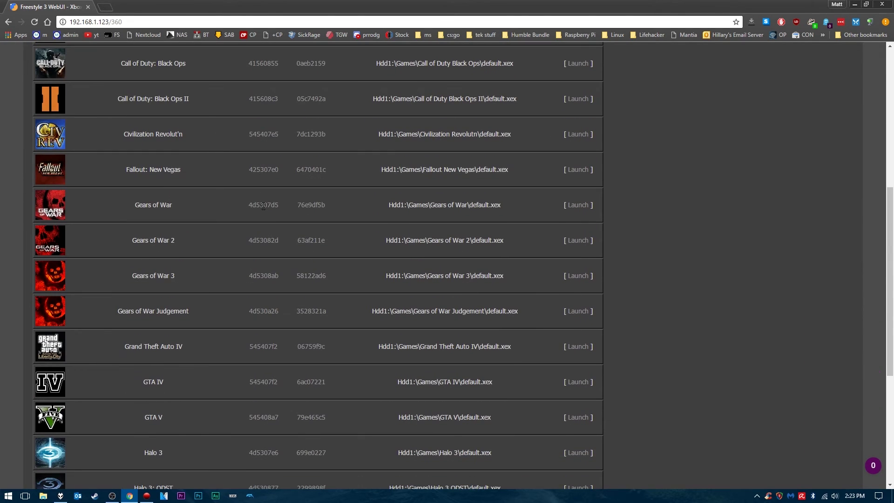
{"action": "left_click", "coordinate": [555, 206]}
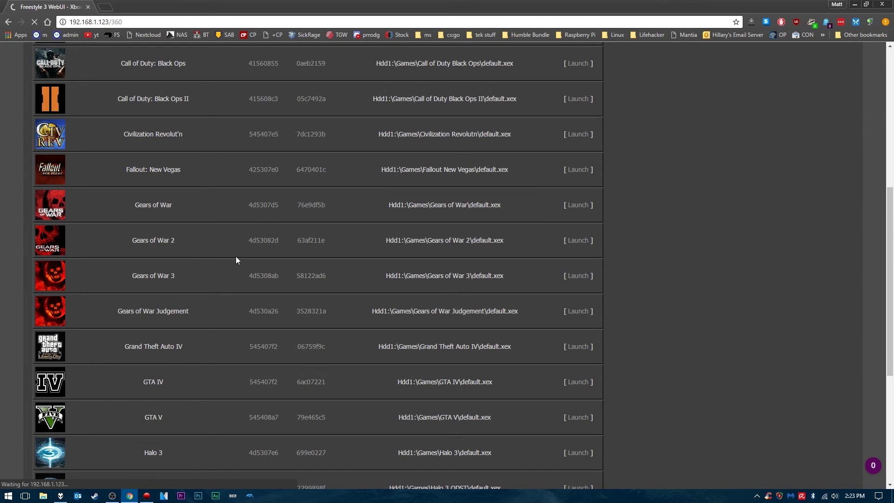
Step: Check the capture feed for the Gears of War boot, then return to the games list
{"action": "left_click", "coordinate": [147, 496]}
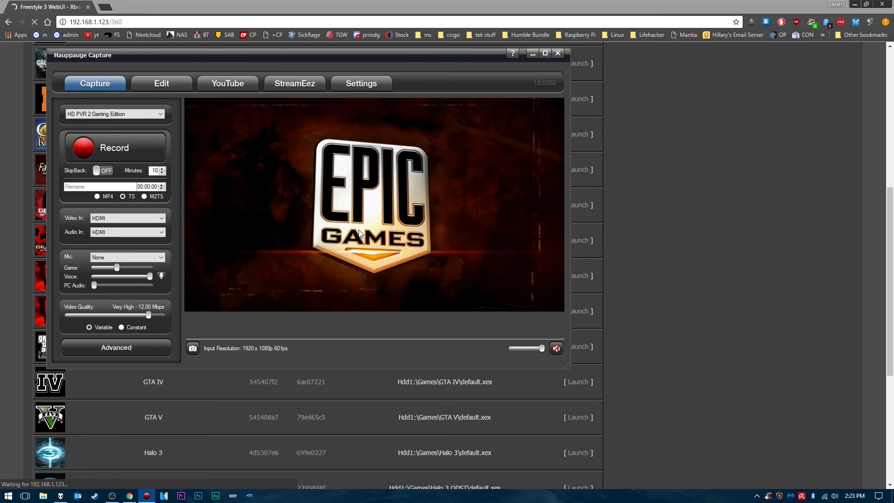
{"action": "left_click", "coordinate": [530, 51]}
{"action": "scroll", "coordinate": [261, 284], "scroll_direction": "up", "scroll_amount": 7}
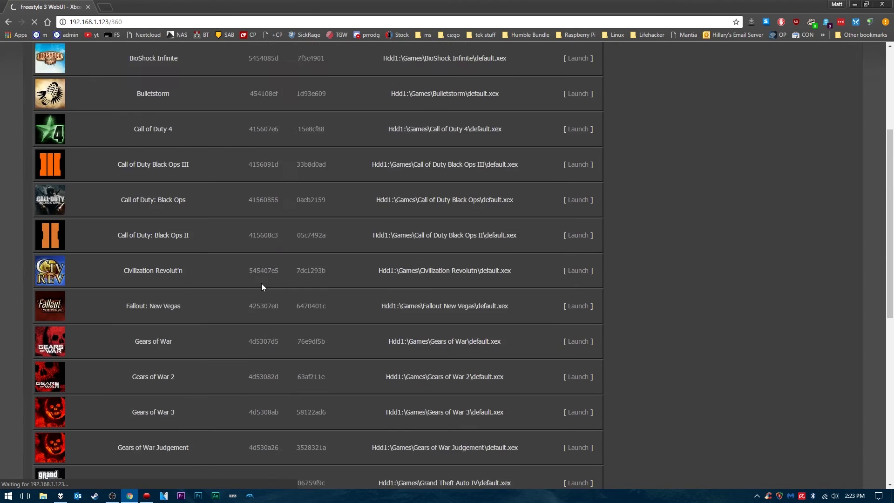
{"action": "mouse_move", "coordinate": [292, 139]}
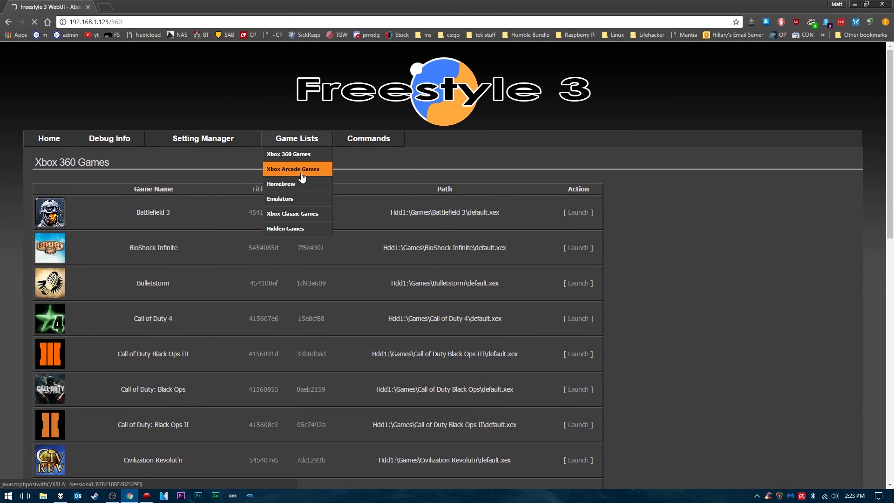
{"action": "mouse_move", "coordinate": [364, 144]}
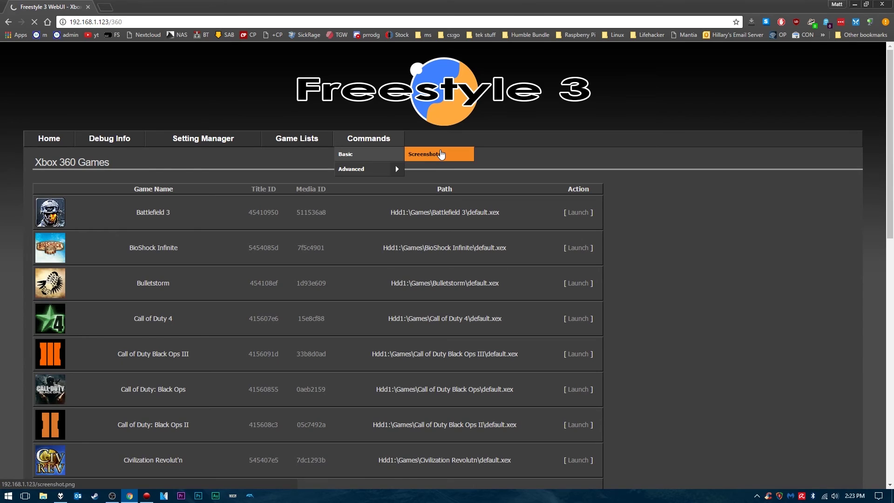
Step: Request a console screenshot via Commands > Basic > Screenshot and check the capture feed
{"action": "left_click", "coordinate": [441, 154]}
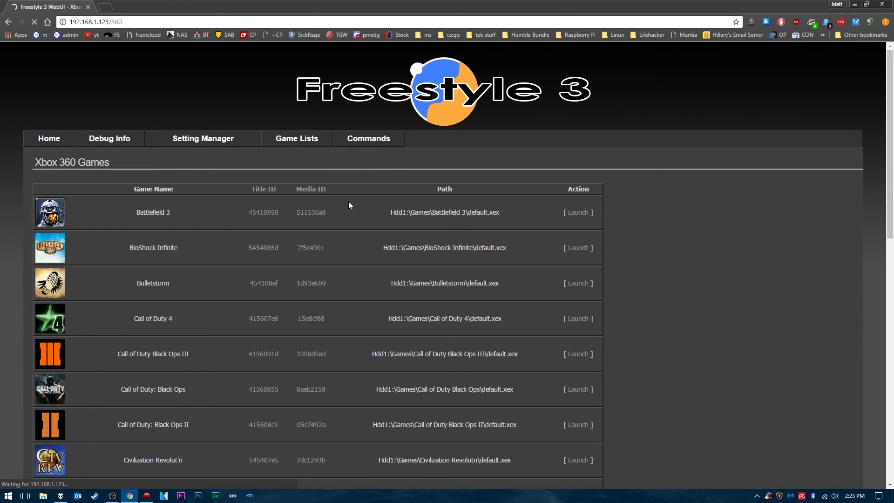
{"action": "mouse_move", "coordinate": [368, 142]}
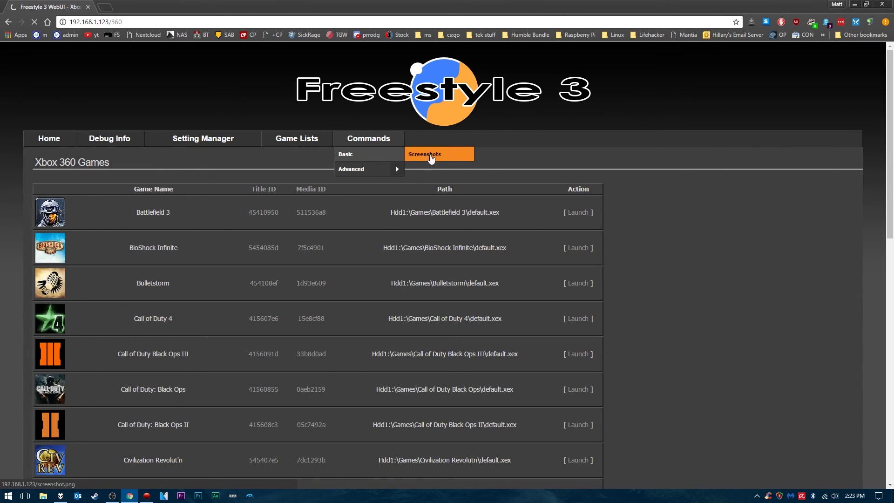
{"action": "mouse_move", "coordinate": [345, 172]}
{"action": "left_click", "coordinate": [424, 168]}
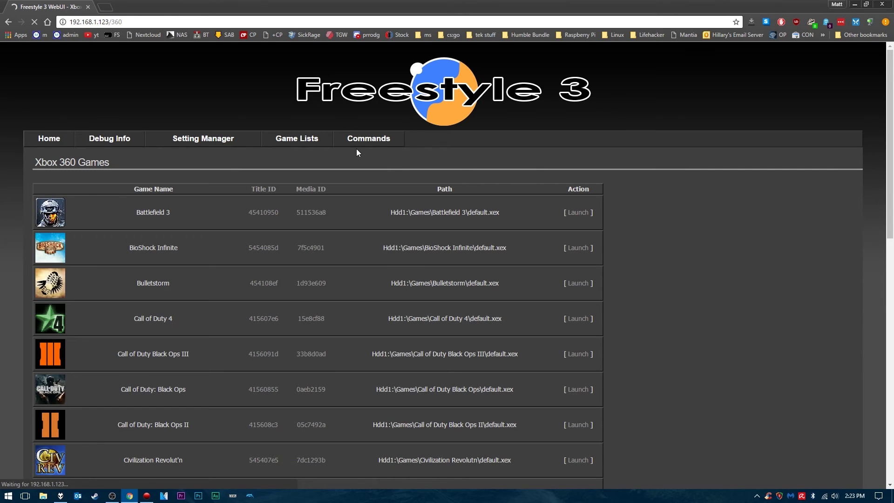
{"action": "left_click", "coordinate": [147, 495]}
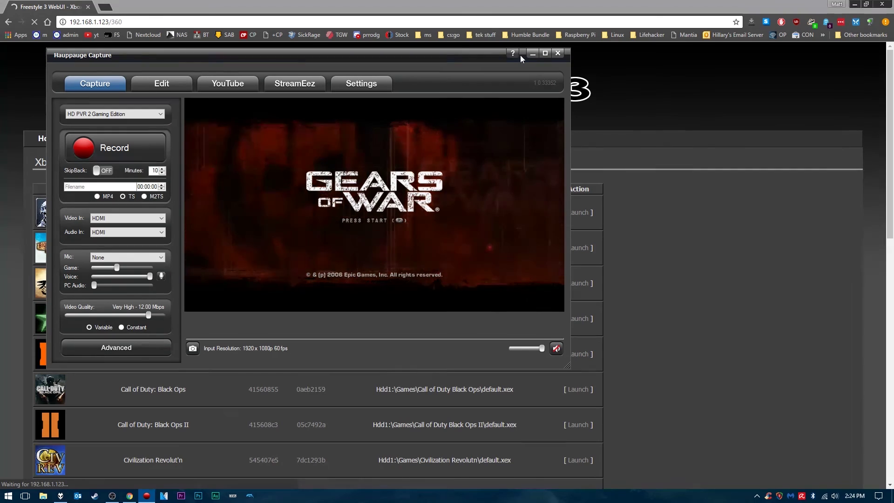
{"action": "left_click", "coordinate": [533, 52]}
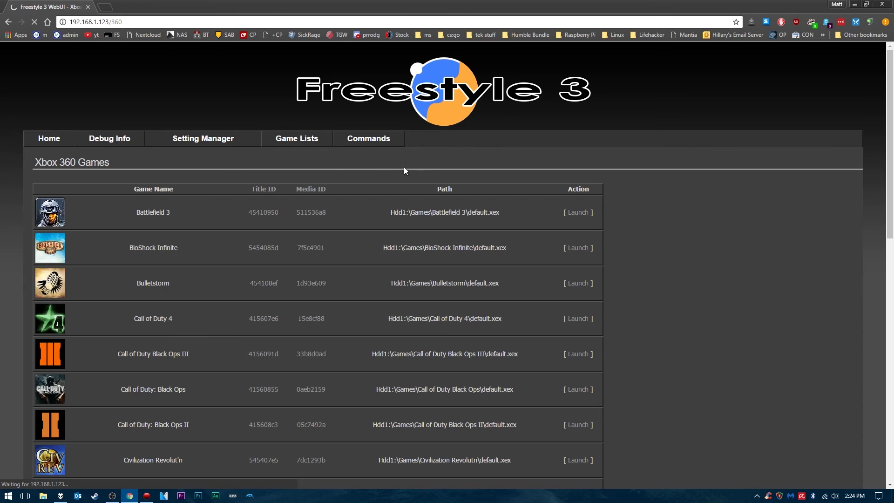
Step: Stop the stalled screenshot.png load and go back to the Xbox 360 Games list
{"action": "mouse_move", "coordinate": [109, 139]}
{"action": "mouse_move", "coordinate": [140, 154]}
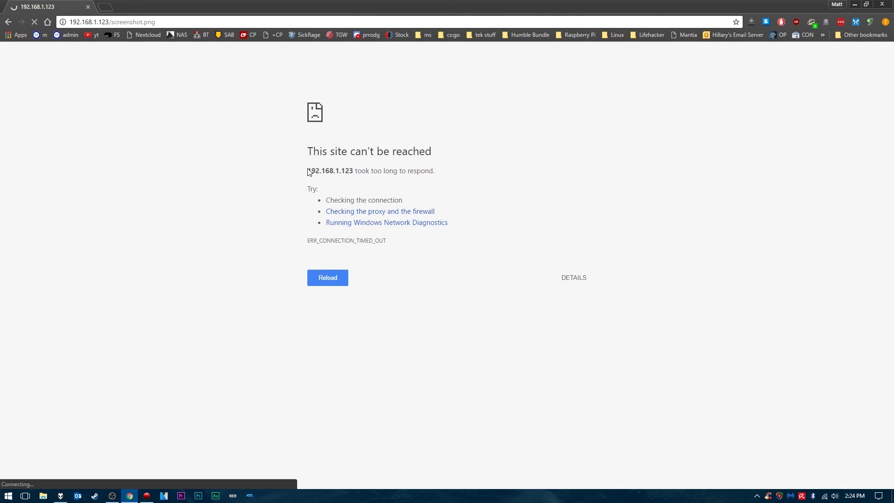
{"action": "left_click", "coordinate": [34, 23]}
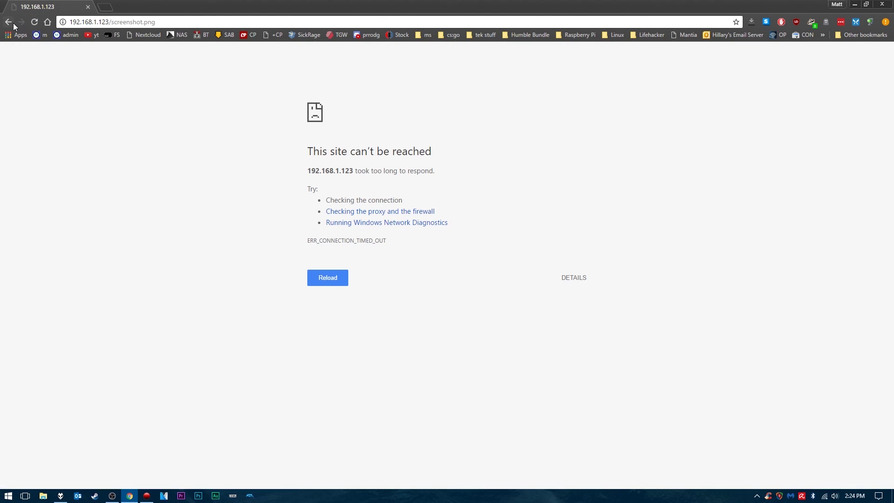
{"action": "left_click", "coordinate": [14, 24]}
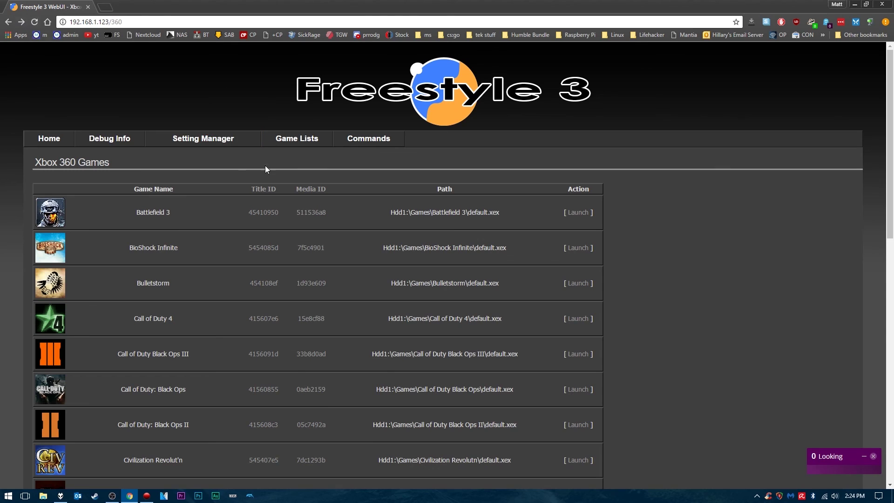